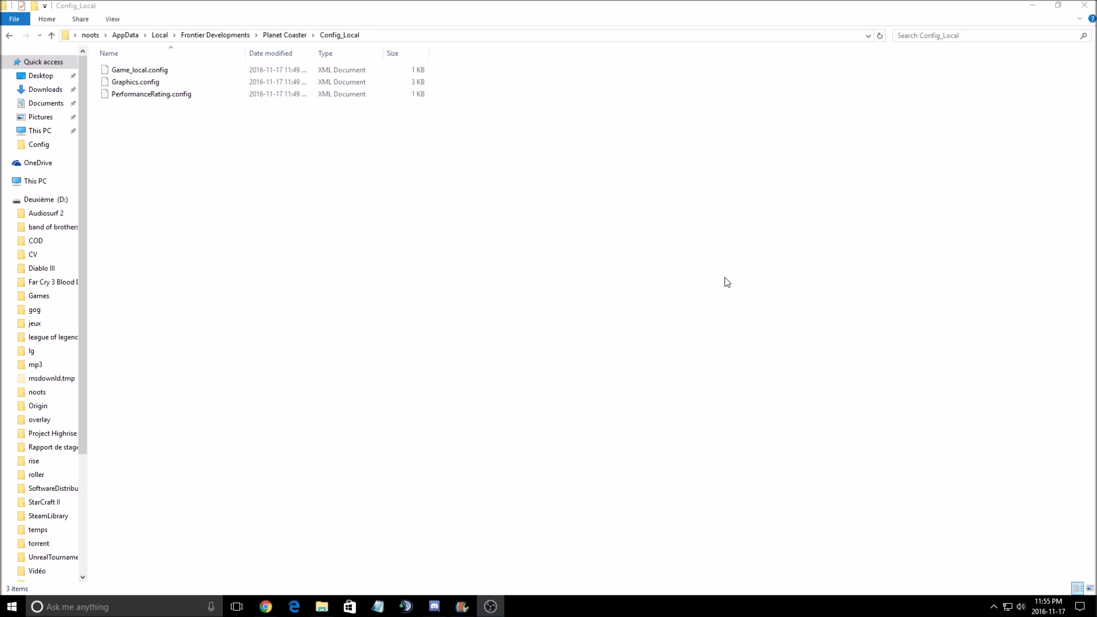
- Open the Game_local.config file from the Config_Local folder in Notepad
{"action": "left_click", "coordinate": [138, 83]}
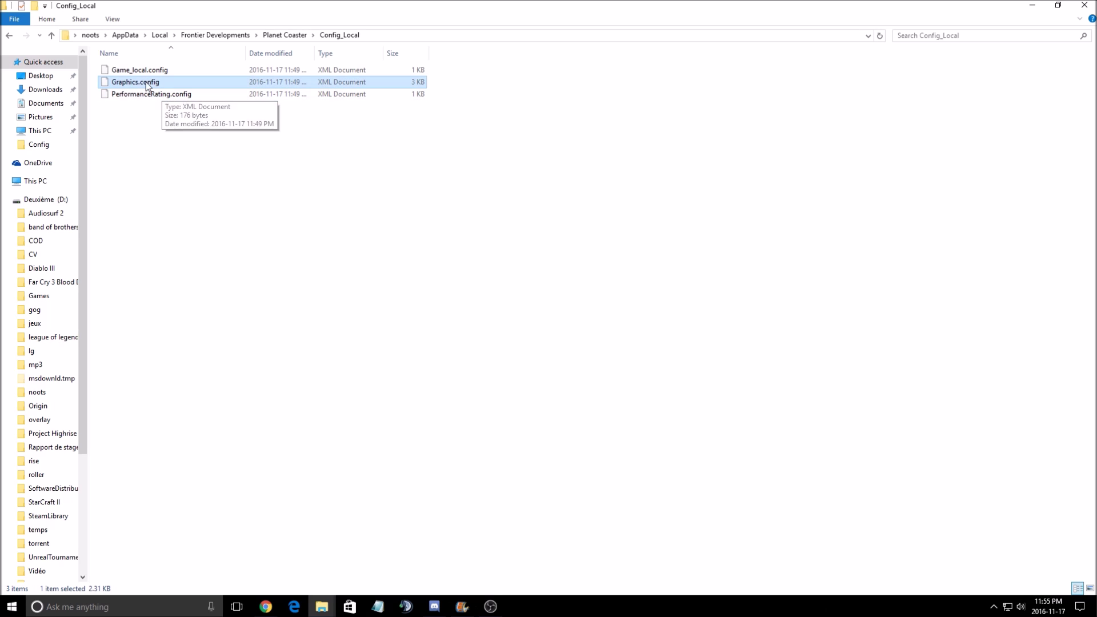
{"action": "left_click", "coordinate": [147, 71]}
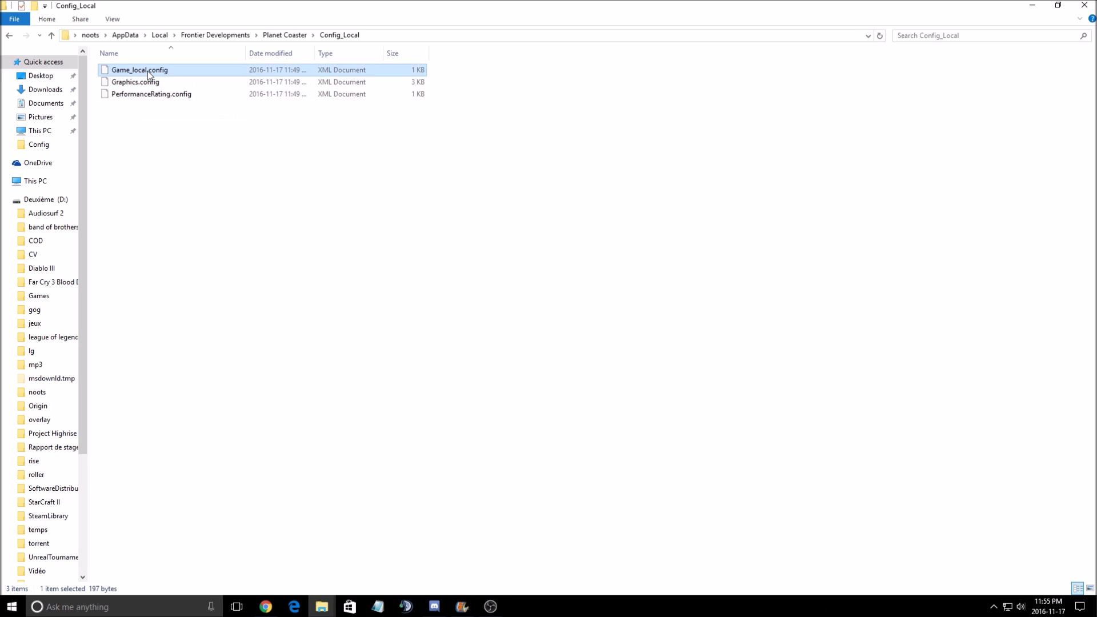
{"action": "right_click", "coordinate": [148, 71]}
{"action": "mouse_move", "coordinate": [318, 130]}
{"action": "left_click", "coordinate": [384, 156]}
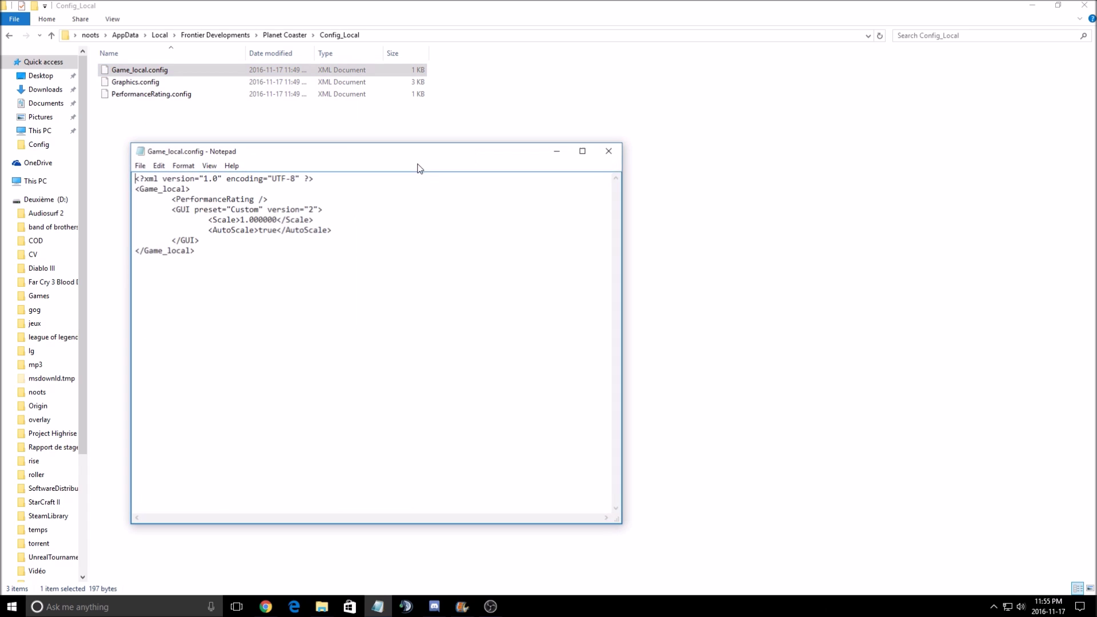
- Examine the Scale and AutoScale entries in the GUI section of Game_local.config and close the file
{"action": "left_click_drag", "start_coordinate": [240, 221], "coordinate": [314, 220]}
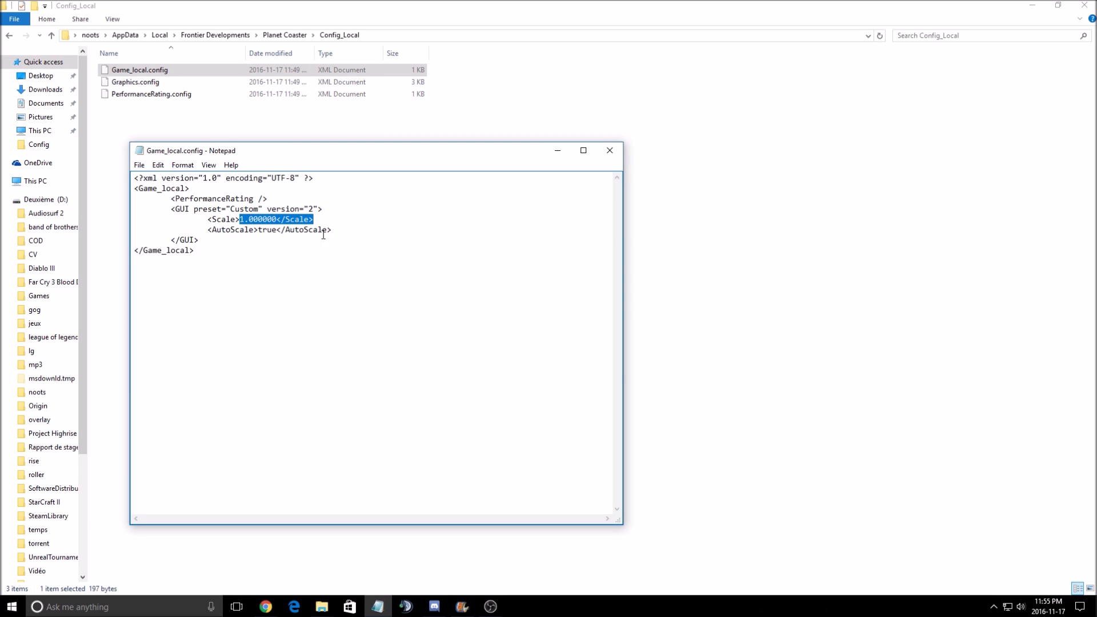
{"action": "double_click", "coordinate": [254, 229]}
{"action": "left_click", "coordinate": [248, 236]}
{"action": "left_click_drag", "start_coordinate": [277, 219], "coordinate": [239, 219]}
{"action": "left_click", "coordinate": [609, 150]}
- Open Graphics.config in Notepad and maximize its window
{"action": "right_click", "coordinate": [172, 84]}
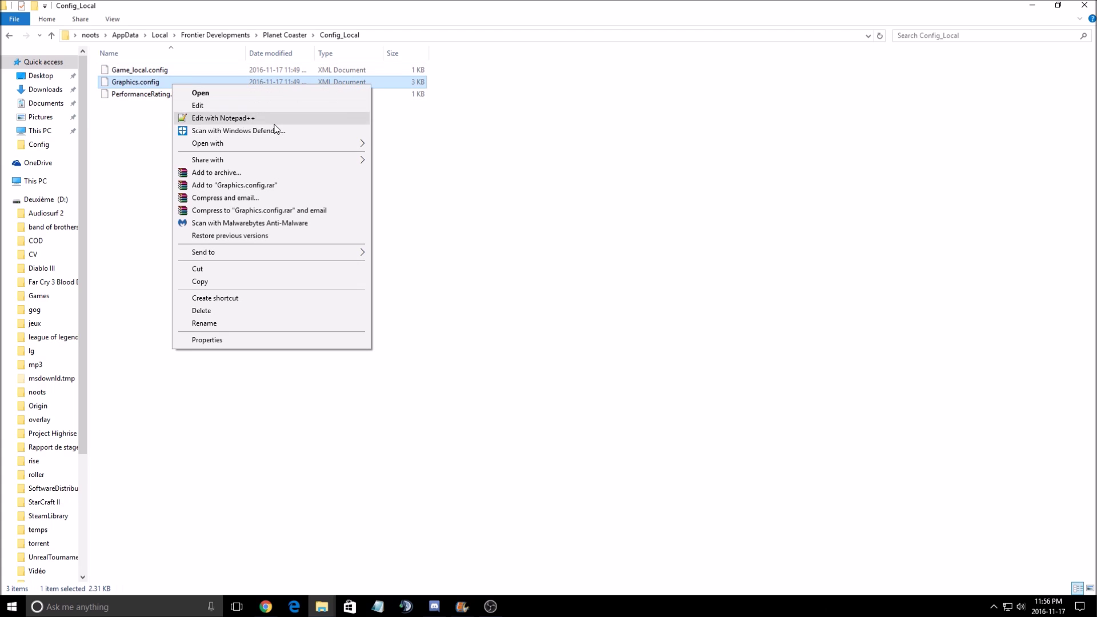
{"action": "mouse_move", "coordinate": [229, 144]}
{"action": "left_click", "coordinate": [423, 169]}
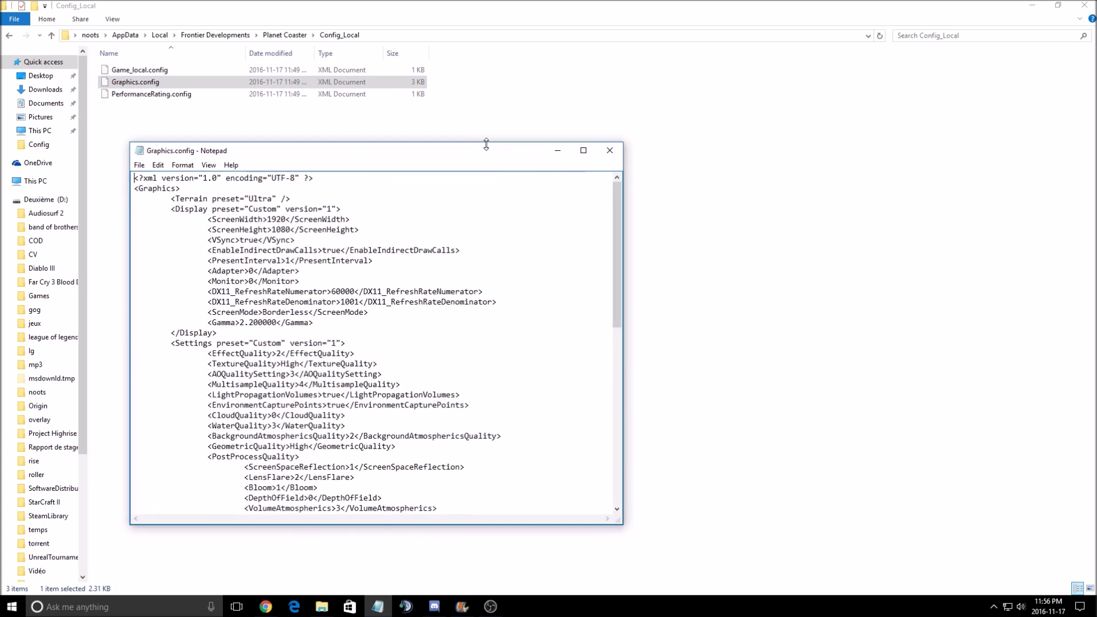
{"action": "left_click", "coordinate": [583, 150]}
- Examine the display, effect and directional shadow entries, including the variance Resolution and CascadeResolution lines, and close Graphics.config
{"action": "scroll", "coordinate": [426, 245], "scroll_direction": "down", "scroll_amount": 6}
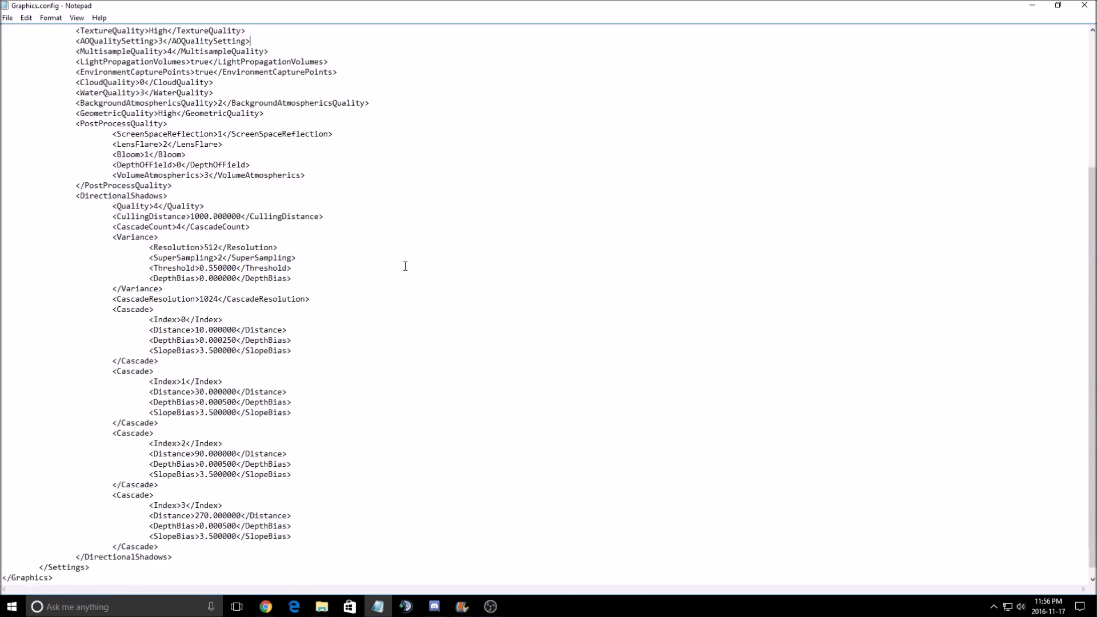
{"action": "scroll", "coordinate": [406, 262], "scroll_direction": "up", "scroll_amount": 6}
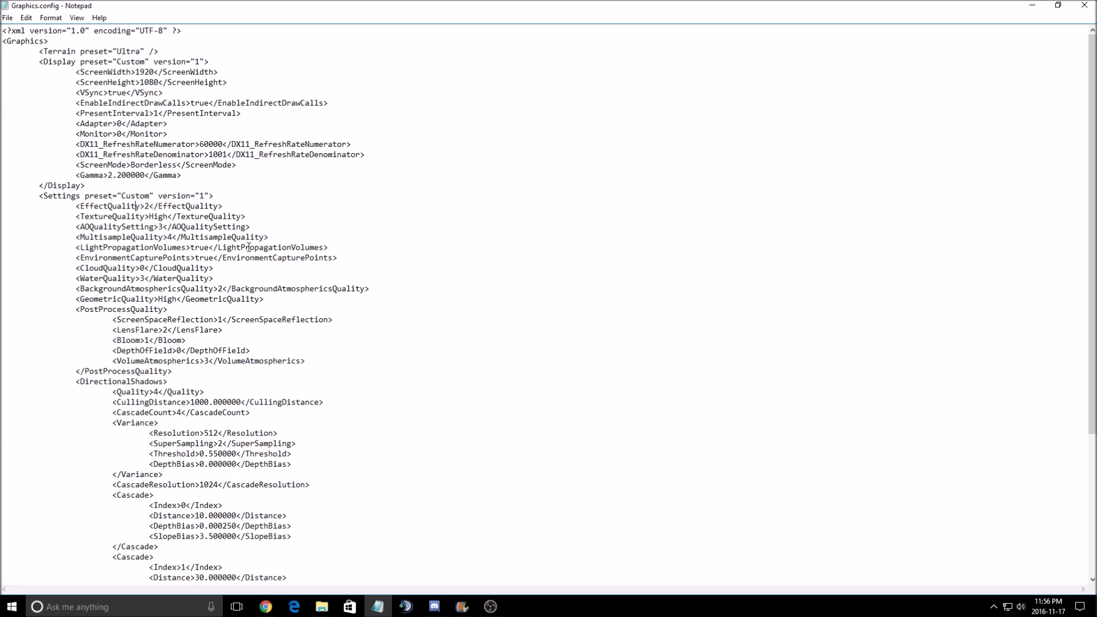
{"action": "scroll", "coordinate": [250, 244], "scroll_direction": "down", "scroll_amount": 1}
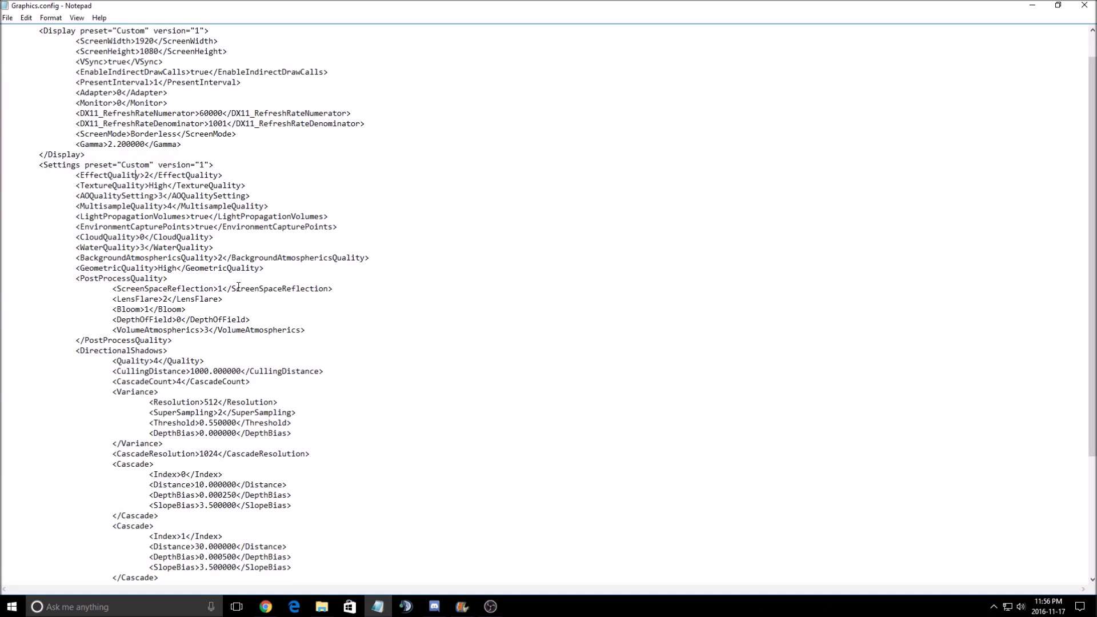
{"action": "scroll", "coordinate": [238, 286], "scroll_direction": "down", "scroll_amount": 4}
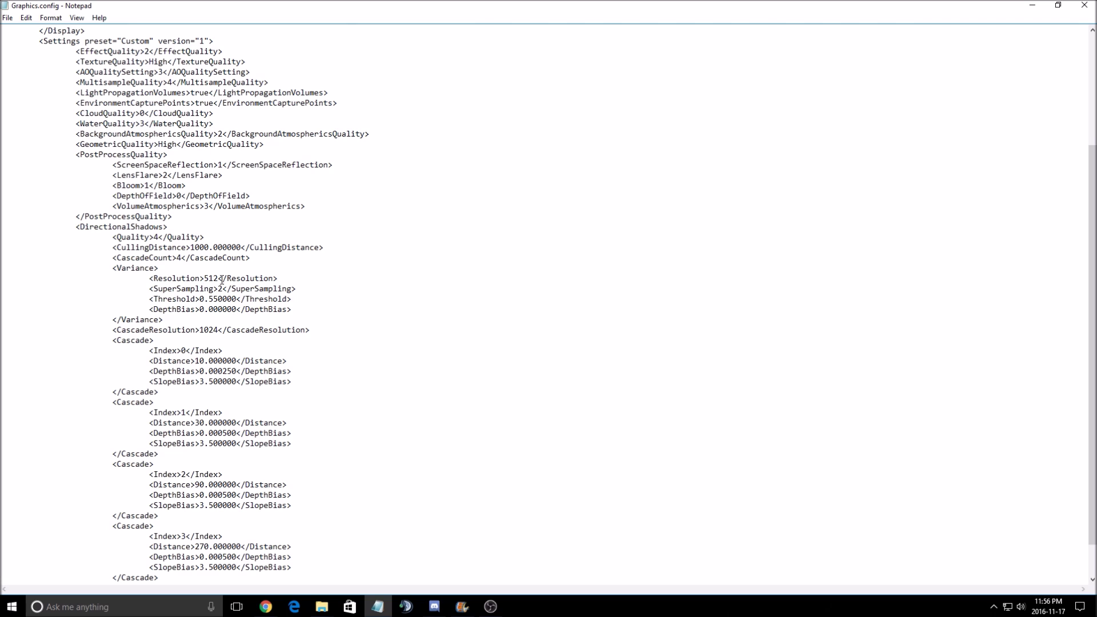
{"action": "left_click_drag", "start_coordinate": [277, 278], "coordinate": [149, 278]}
{"action": "scroll", "coordinate": [186, 388], "scroll_direction": "down", "scroll_amount": 2}
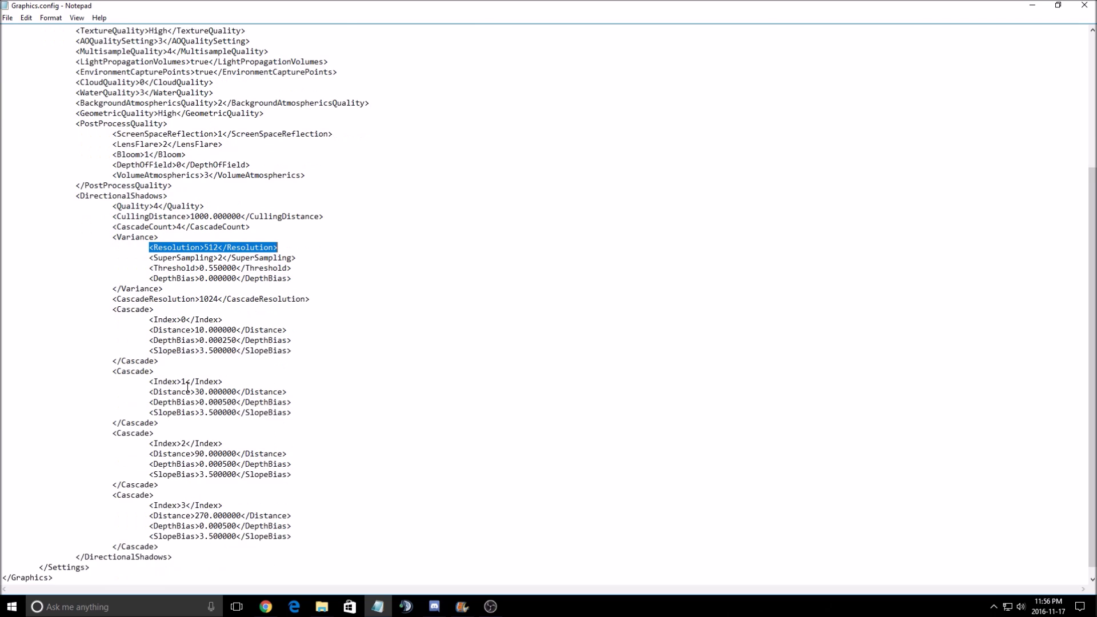
{"action": "double_click", "coordinate": [219, 288]}
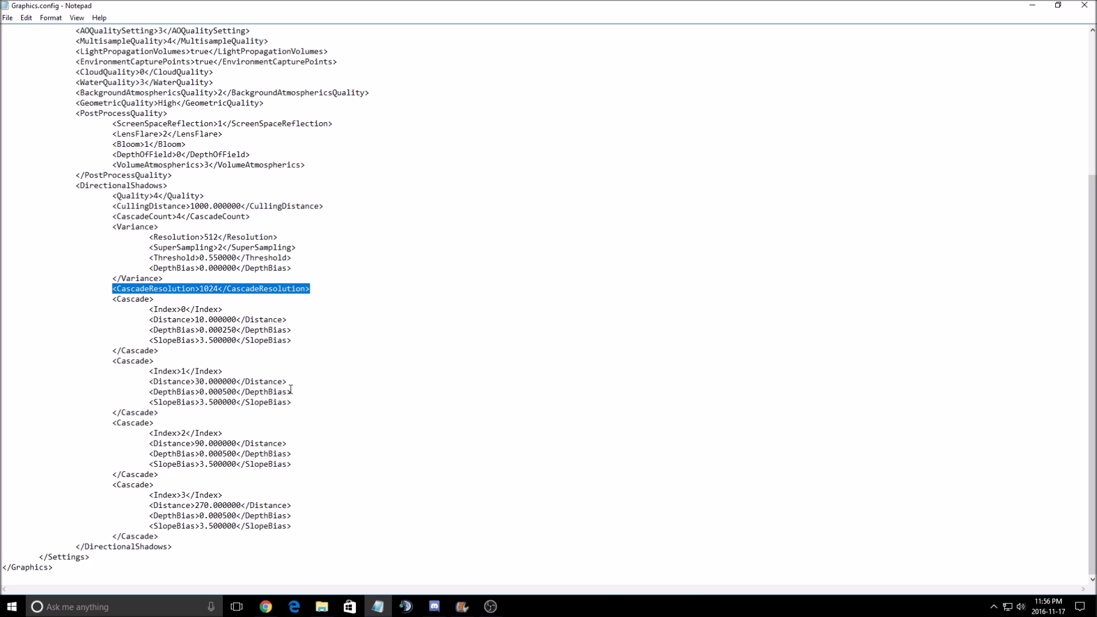
{"action": "scroll", "coordinate": [233, 305], "scroll_direction": "up", "scroll_amount": 7}
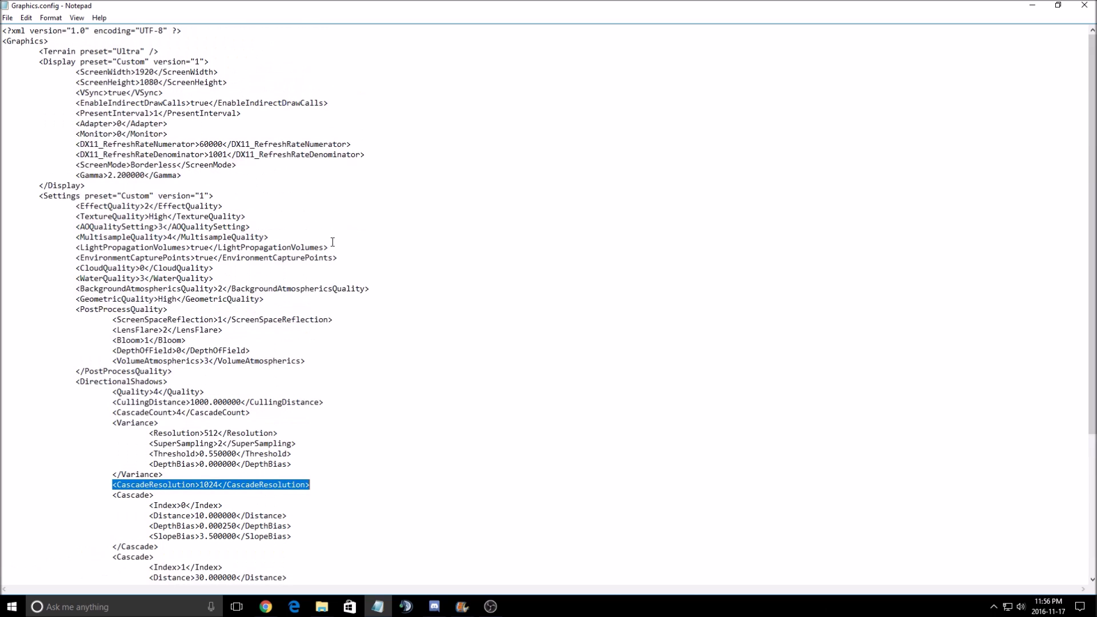
{"action": "left_click", "coordinate": [1082, 5]}
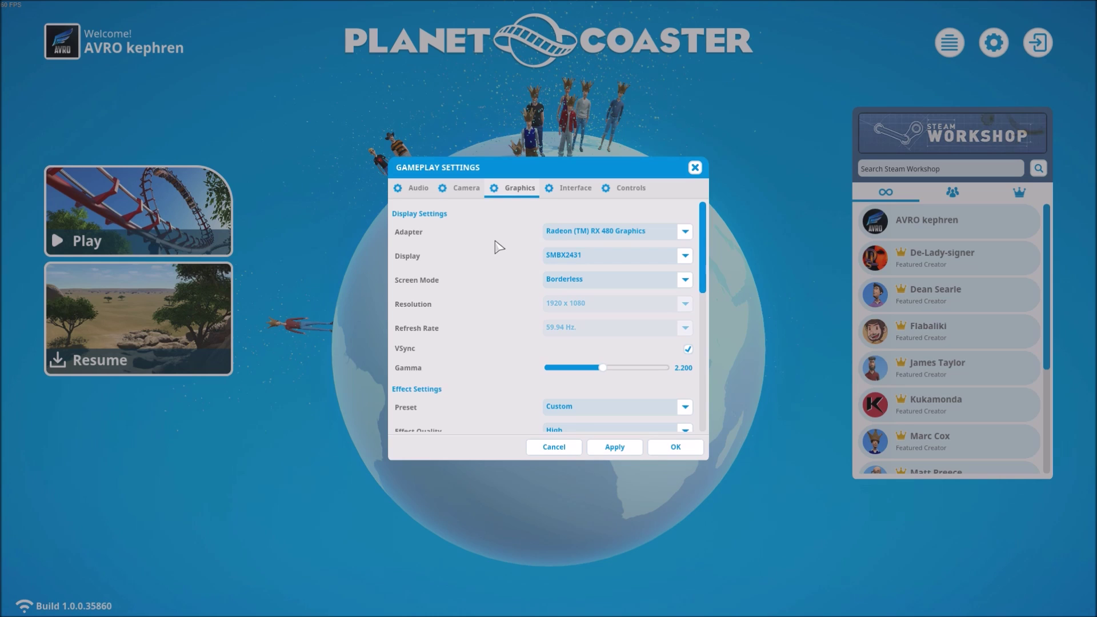
- In Planet Coaster's graphics settings, try the Fullscreen screen mode and switch back to Borderless
{"action": "left_click", "coordinate": [683, 280]}
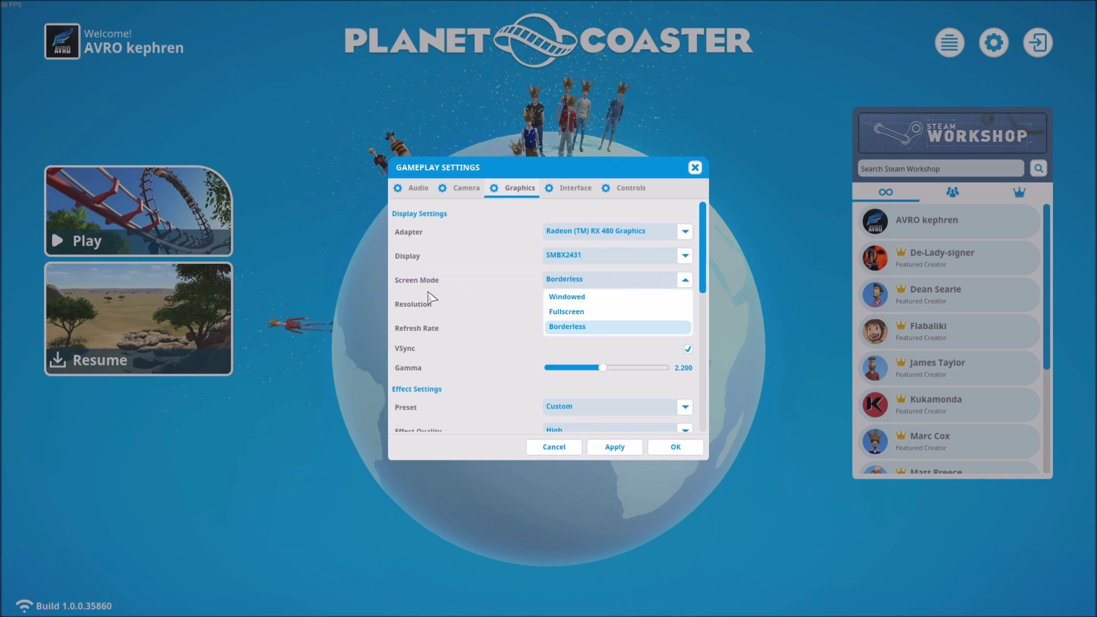
{"action": "left_click", "coordinate": [588, 313]}
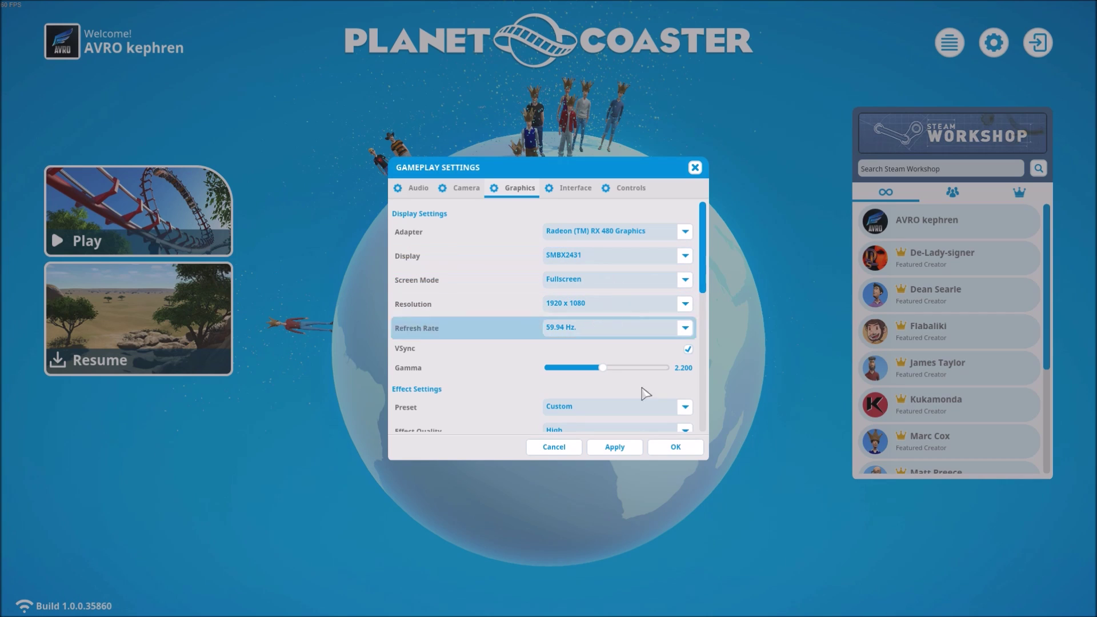
{"action": "left_click", "coordinate": [600, 279]}
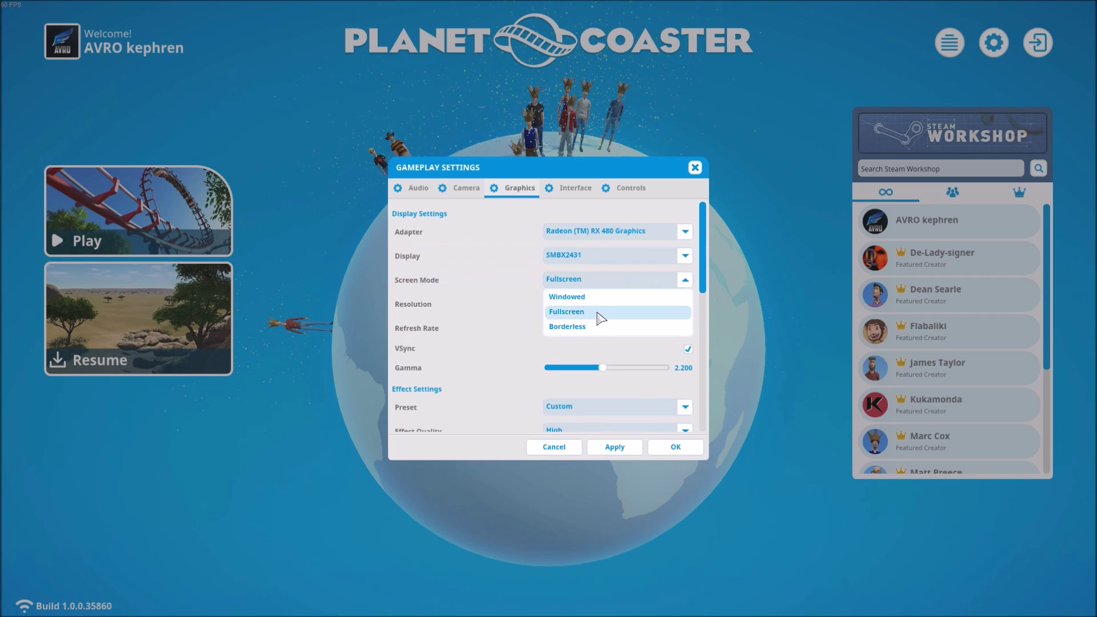
{"action": "left_click", "coordinate": [584, 326]}
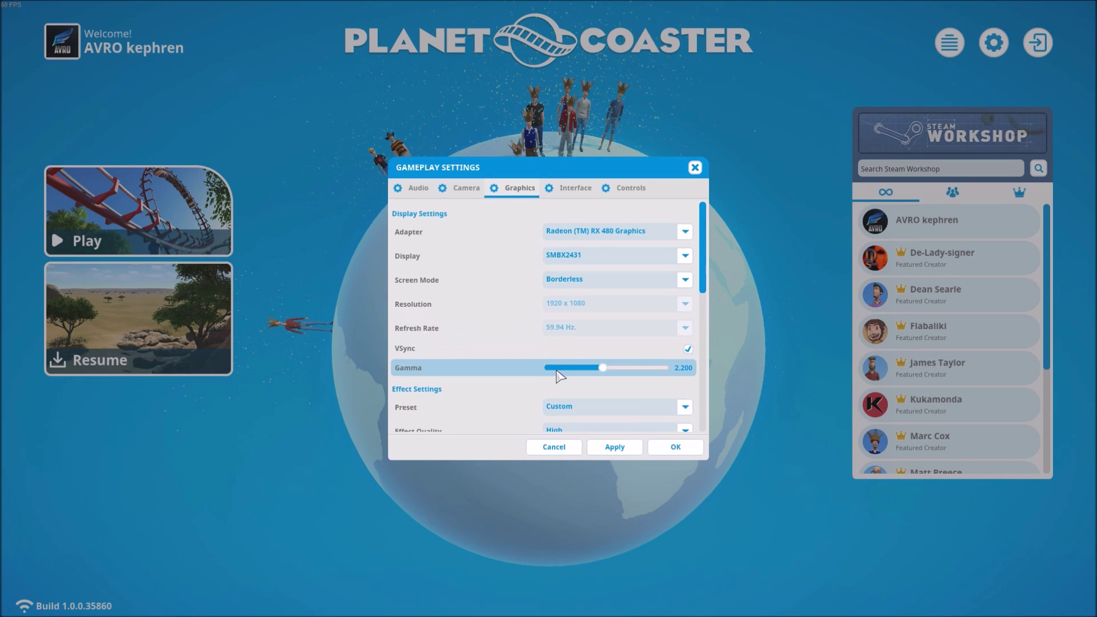
- Review the available Multisample Quality options in the effect settings without changing the selection
{"action": "left_click_drag", "start_coordinate": [705, 231], "coordinate": [708, 302]}
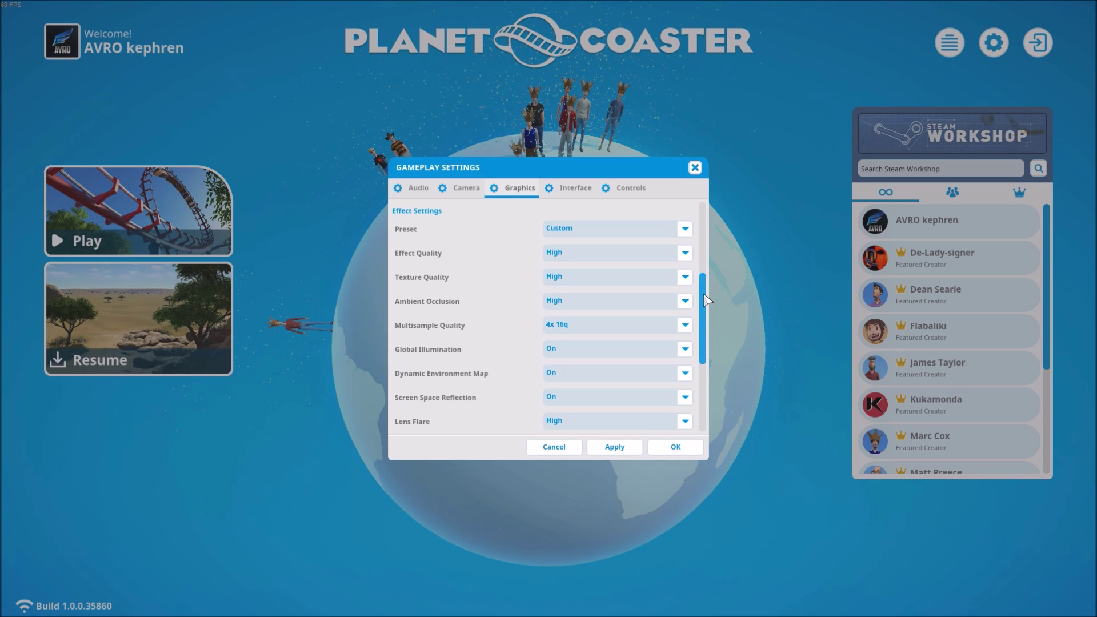
{"action": "scroll", "coordinate": [707, 300], "scroll_direction": "down", "scroll_amount": 1}
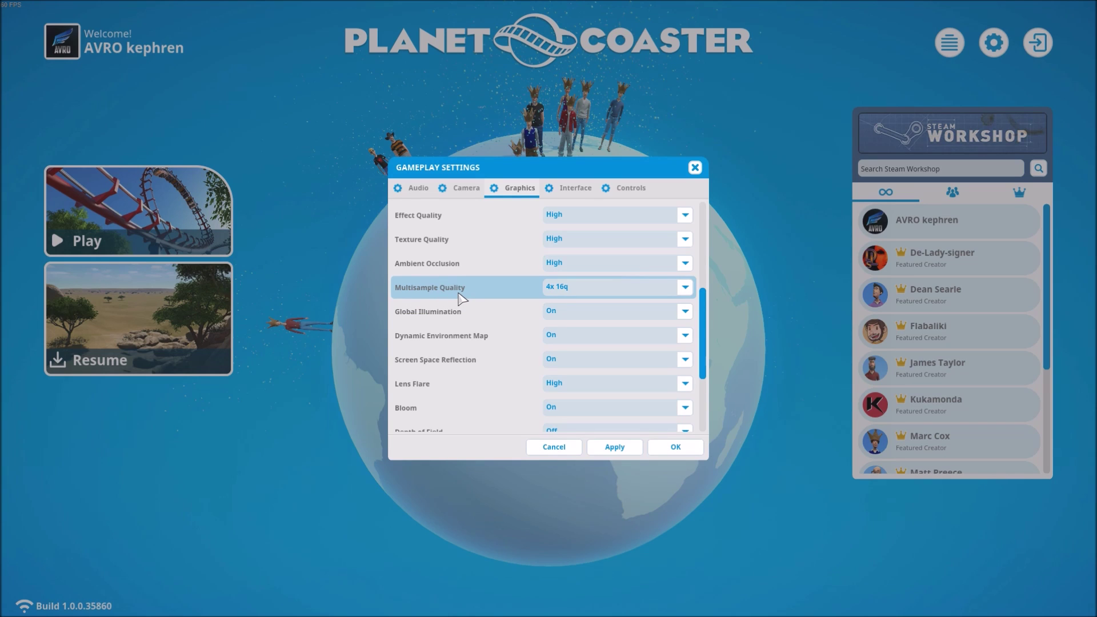
{"action": "left_click", "coordinate": [572, 291]}
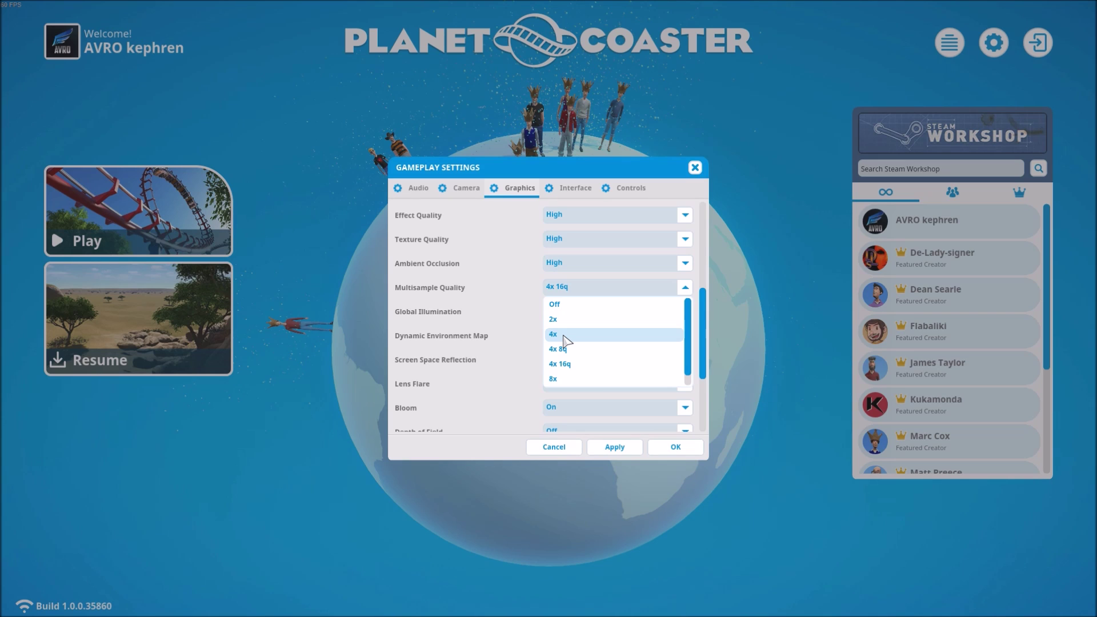
{"action": "left_click", "coordinate": [498, 312]}
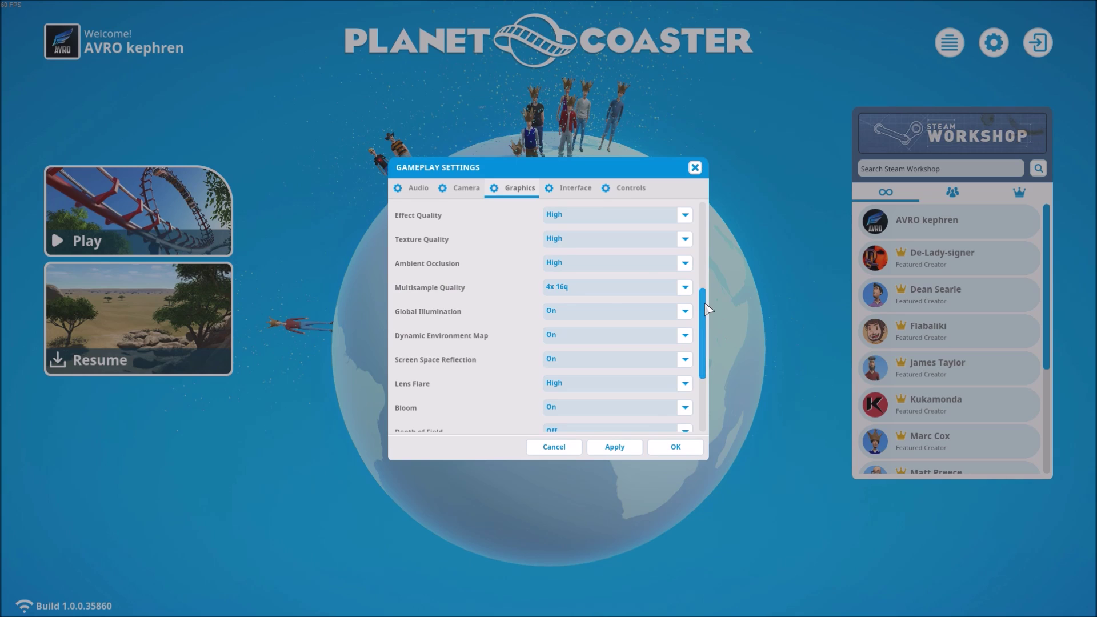
- Set the Shadows effect setting to Off
{"action": "left_click_drag", "start_coordinate": [705, 312], "coordinate": [704, 377]}
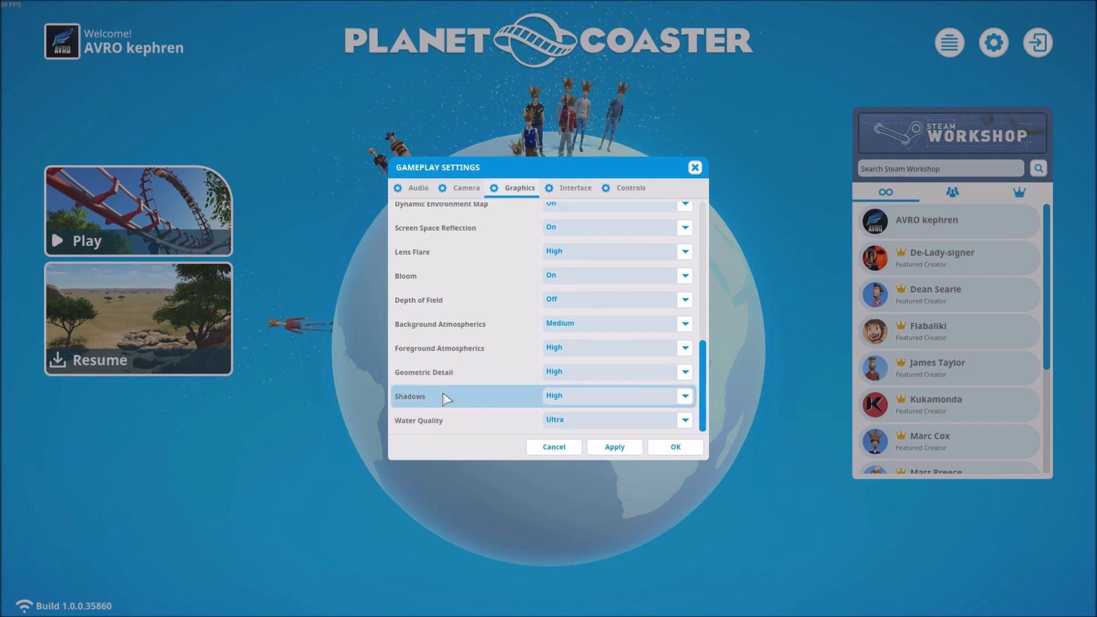
{"action": "left_click", "coordinate": [605, 397]}
{"action": "left_click", "coordinate": [580, 416]}
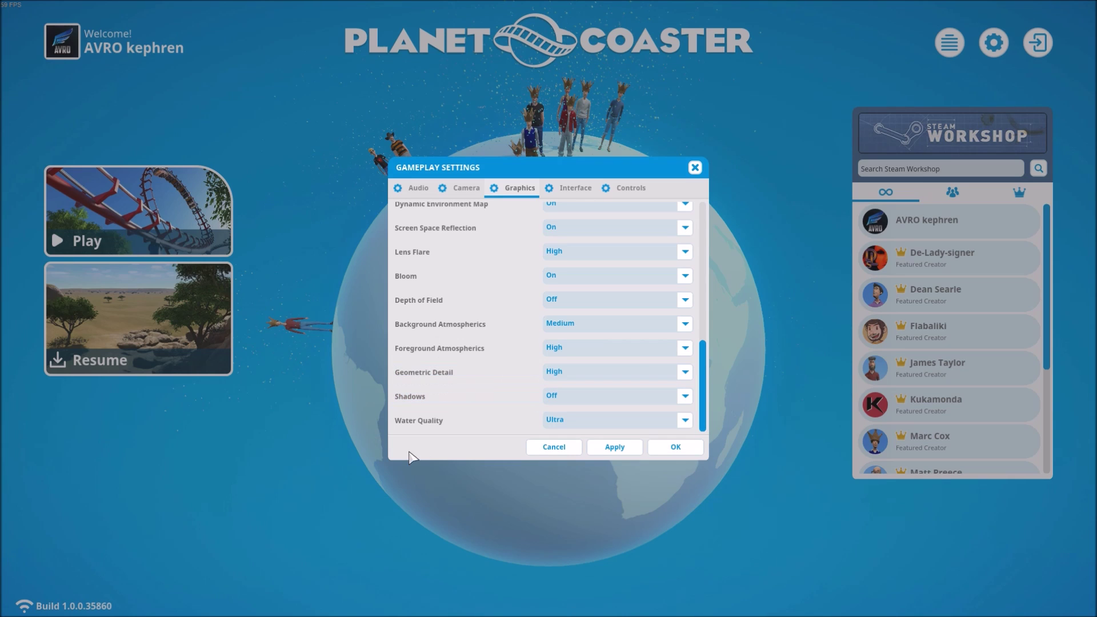
- Review the available Water Quality options and look back over the earlier effect settings
{"action": "left_click", "coordinate": [553, 422]}
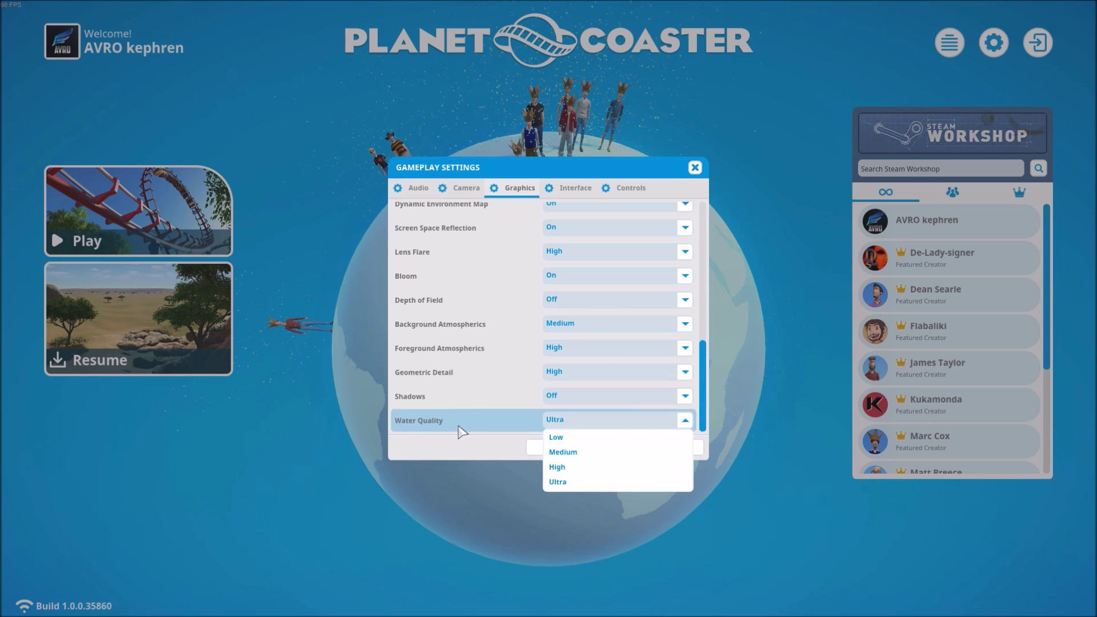
{"action": "left_click", "coordinate": [674, 420]}
{"action": "left_click_drag", "start_coordinate": [707, 366], "coordinate": [710, 286]}
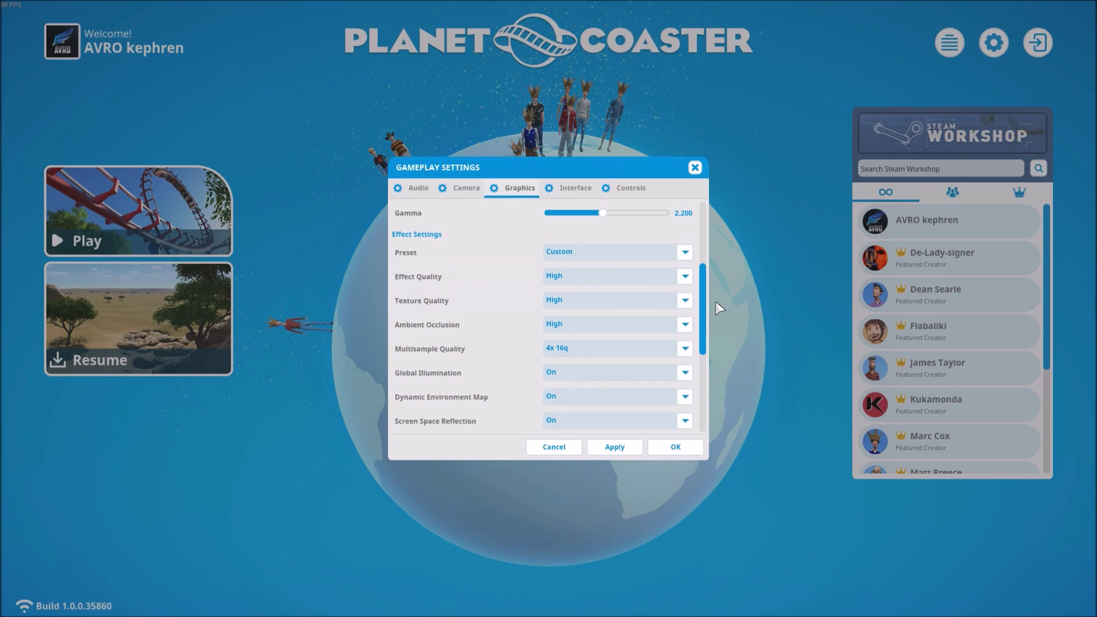
- Review the Dynamic Environment Map and Foreground Atmospherics options and return to the display settings
{"action": "left_click_drag", "start_coordinate": [706, 311], "coordinate": [705, 366]}
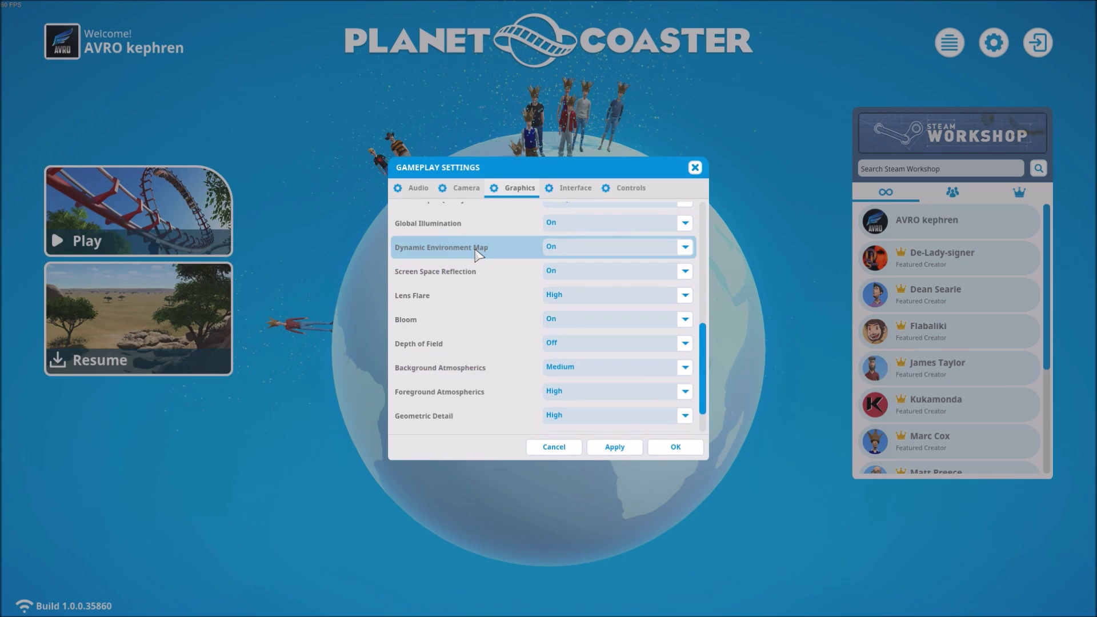
{"action": "left_click", "coordinate": [550, 252]}
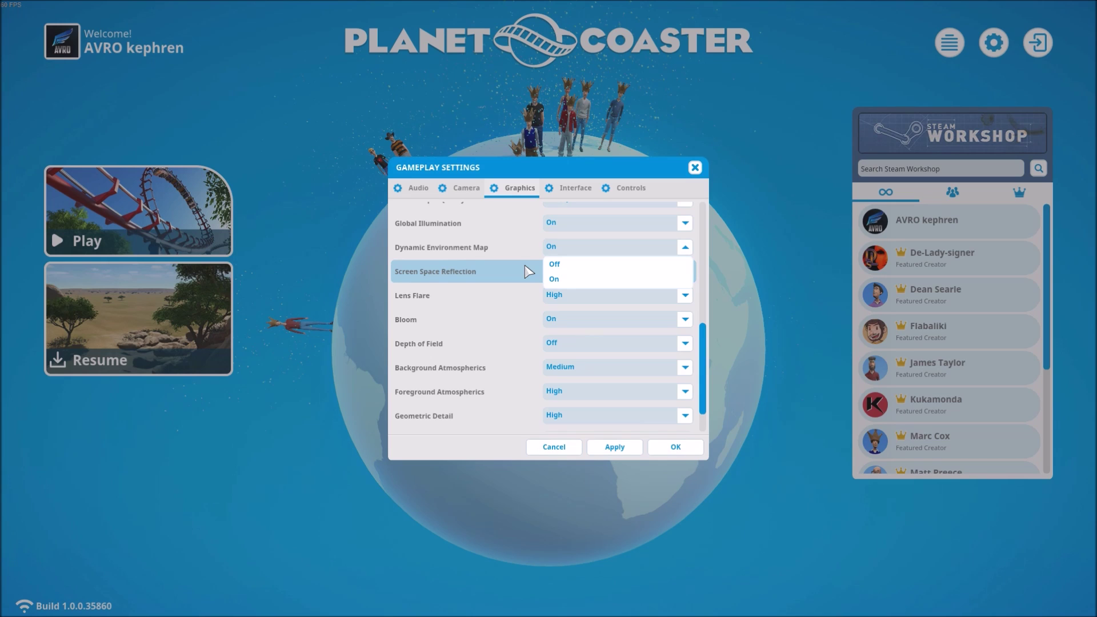
{"action": "scroll", "coordinate": [571, 320], "scroll_direction": "down", "scroll_amount": 2}
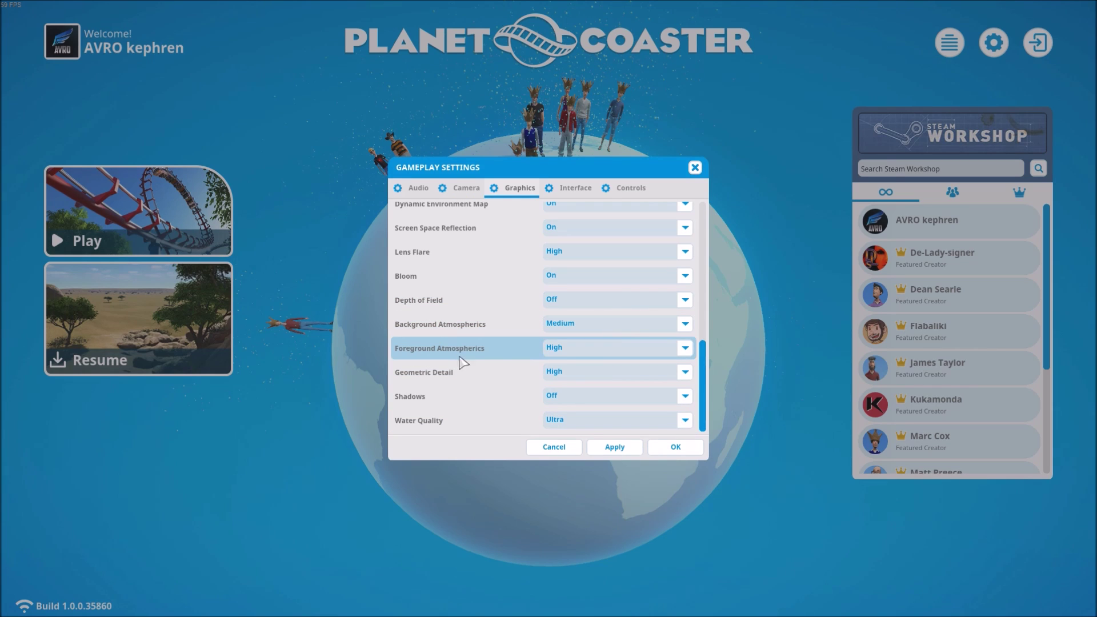
{"action": "left_click", "coordinate": [559, 351]}
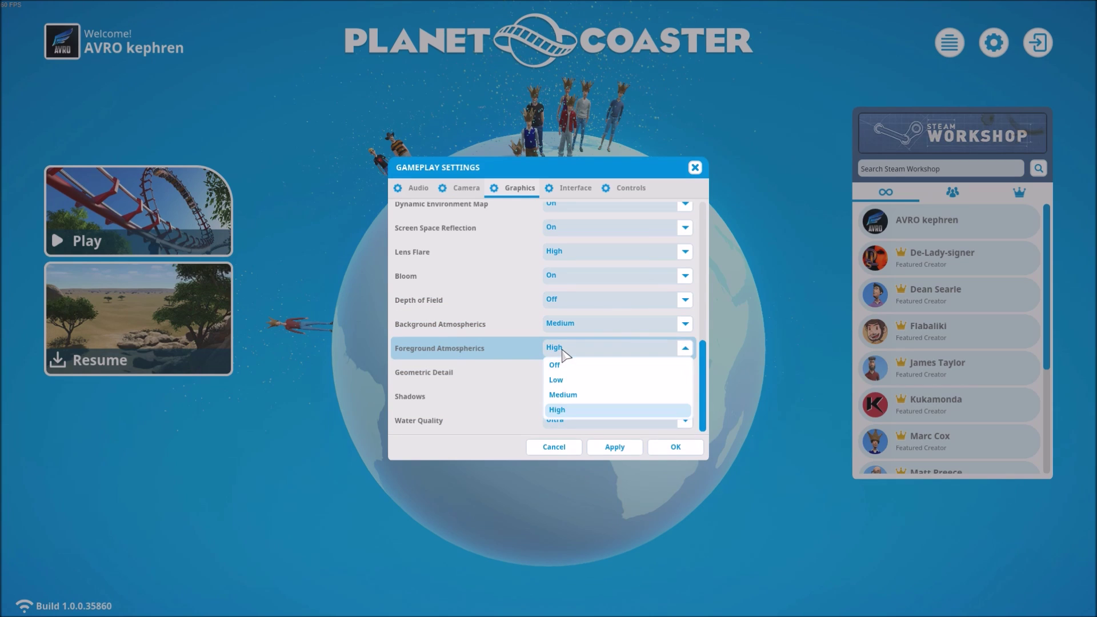
{"action": "left_click", "coordinate": [495, 343]}
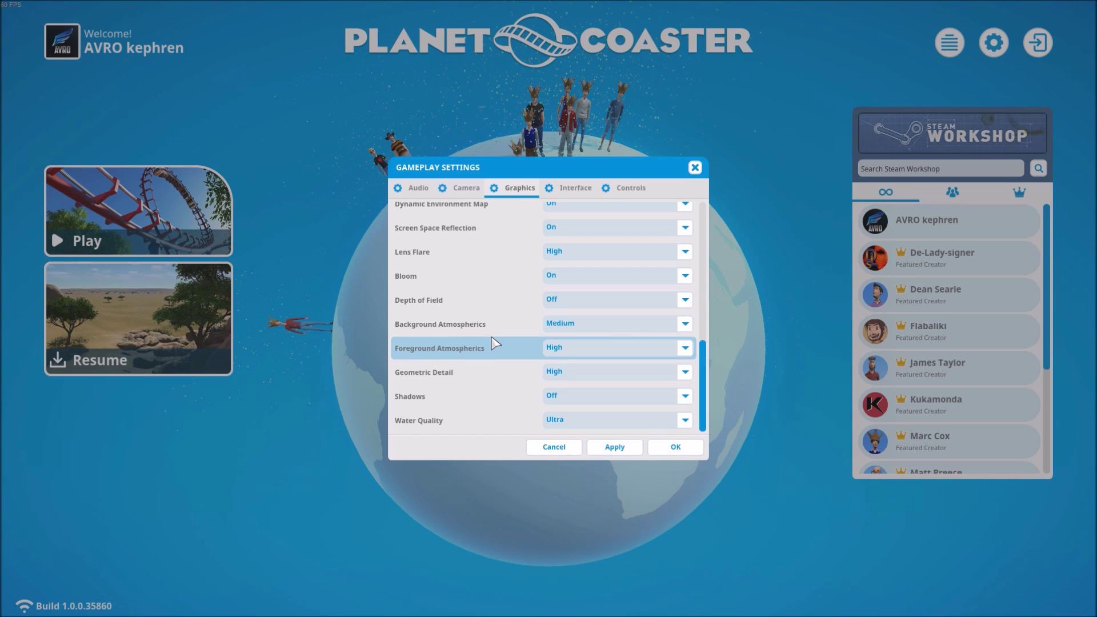
{"action": "scroll", "coordinate": [495, 262], "scroll_direction": "up", "scroll_amount": 10}
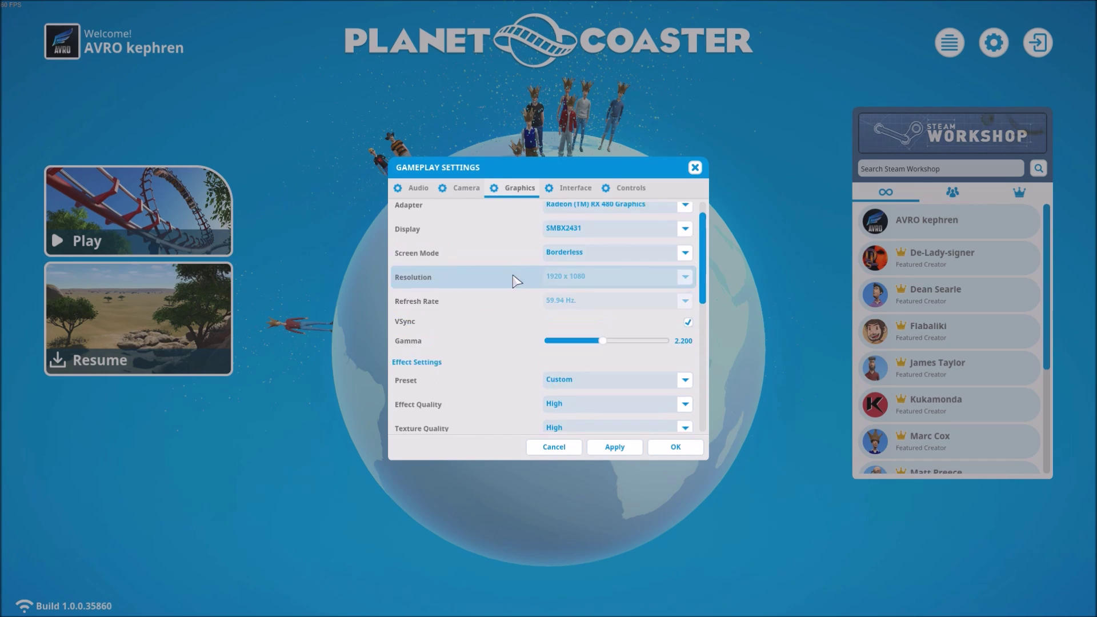
{"action": "scroll", "coordinate": [517, 280], "scroll_direction": "up", "scroll_amount": 1}
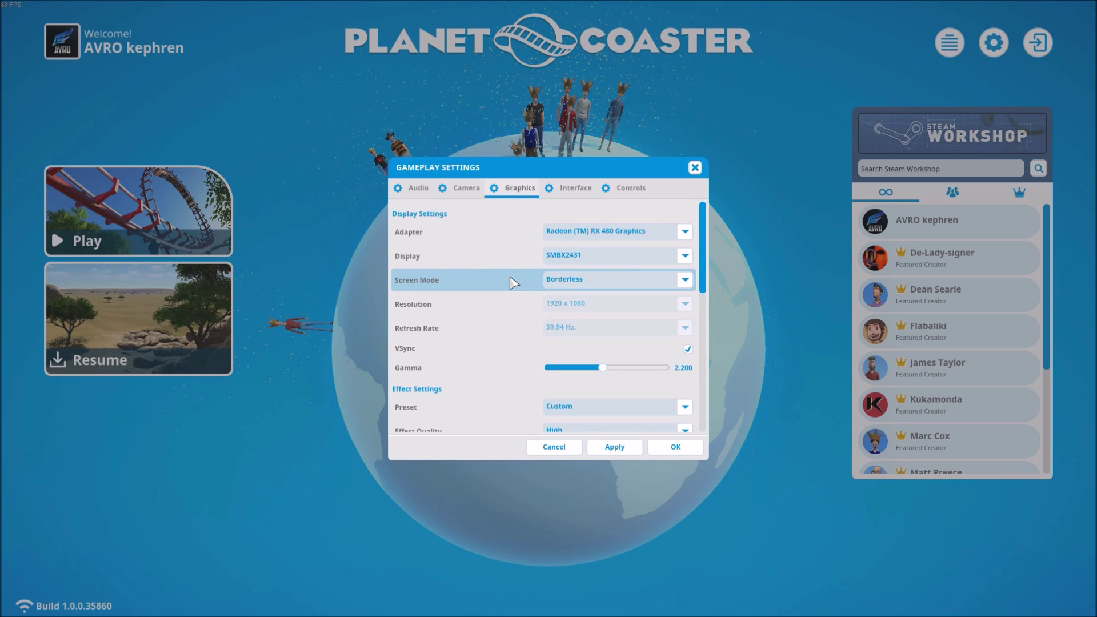